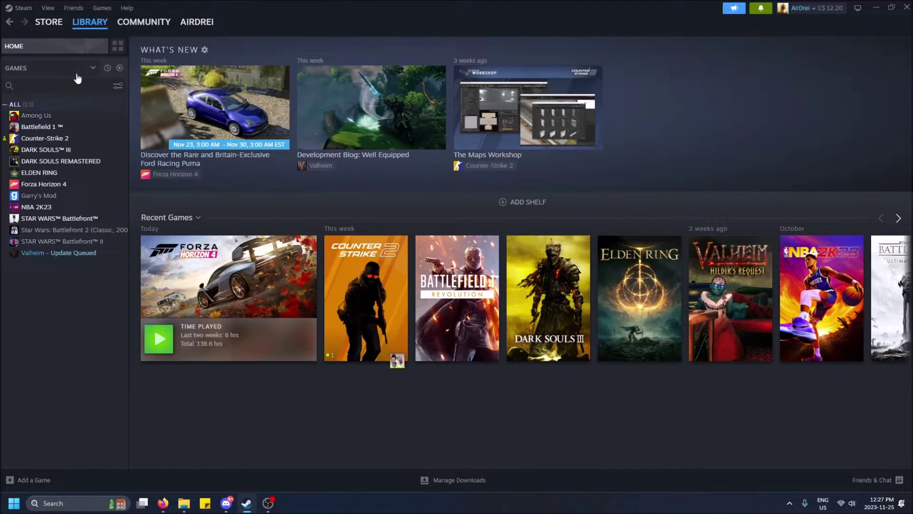
- Filter the library to Full Controller Support games only, leaving 8 games listed
left_click(119, 68)
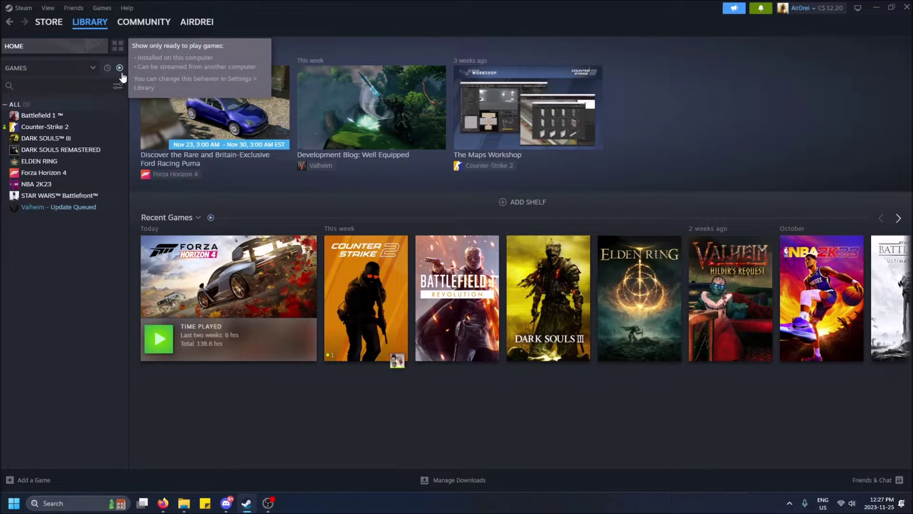
left_click(121, 69)
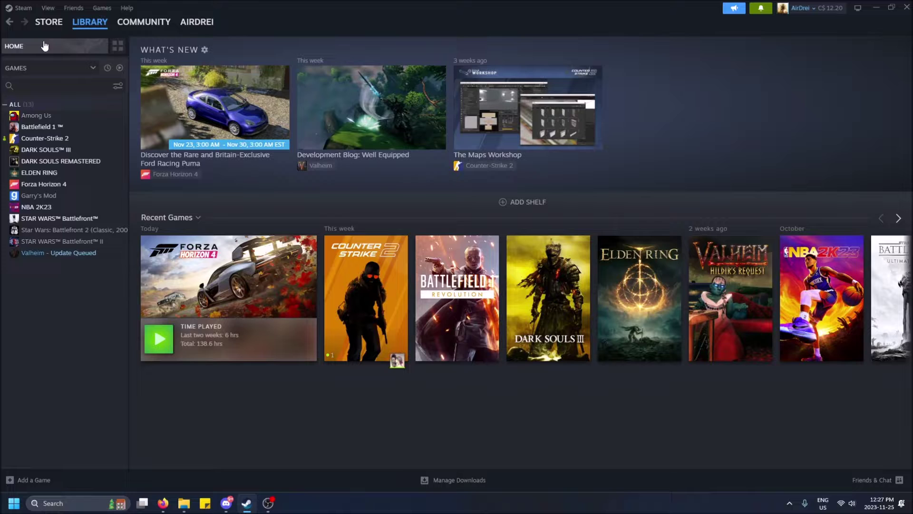
left_click(118, 94)
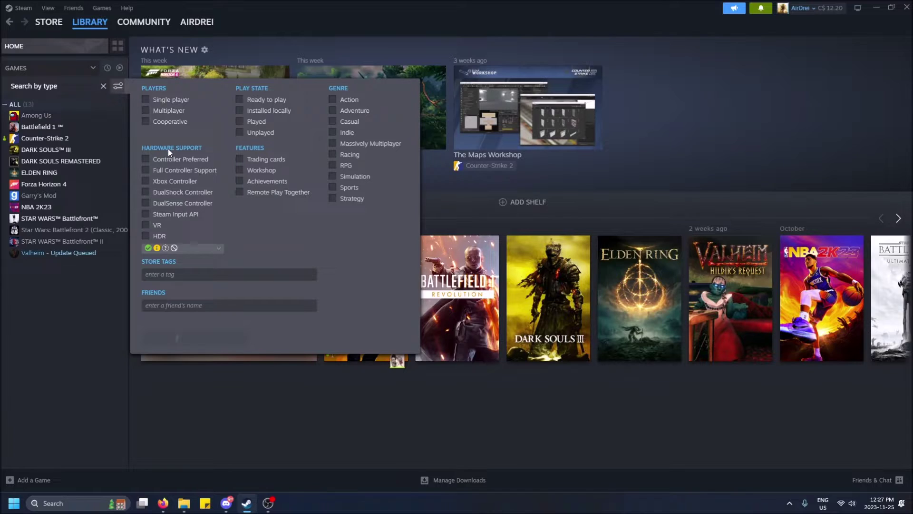
left_click(147, 161)
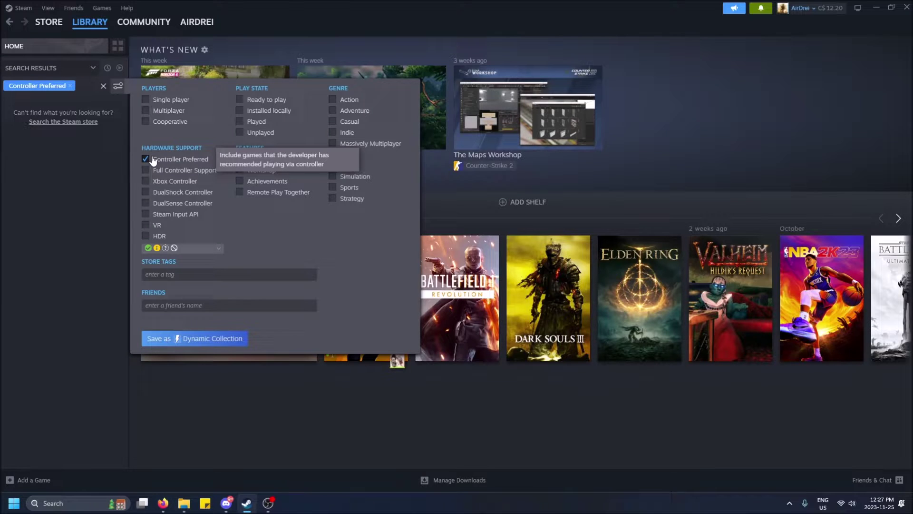
left_click(147, 160)
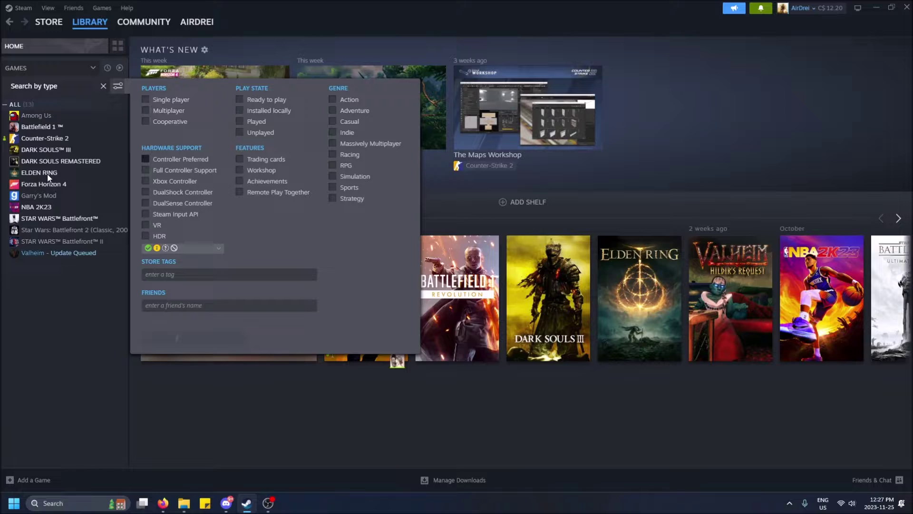
left_click(159, 171)
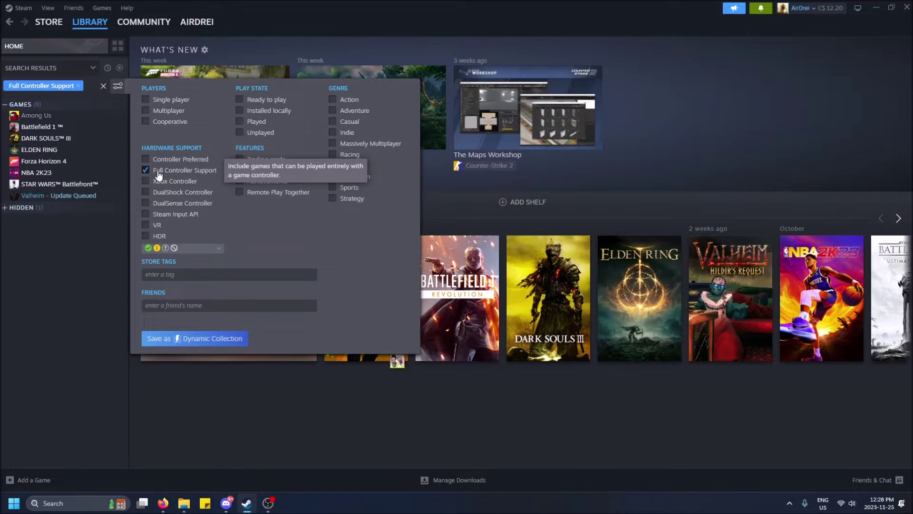
- Swap the Full Controller Support filter for Xbox Controller, still showing 8 games
left_click(158, 171)
left_click(164, 183)
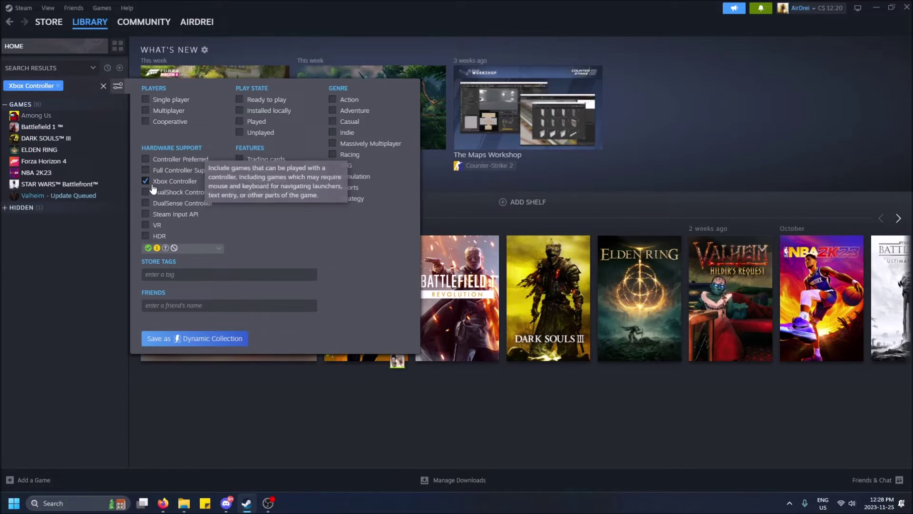
- Try DualShock then DualSense controller filters, then untick them so all 13 games show
left_click(154, 182)
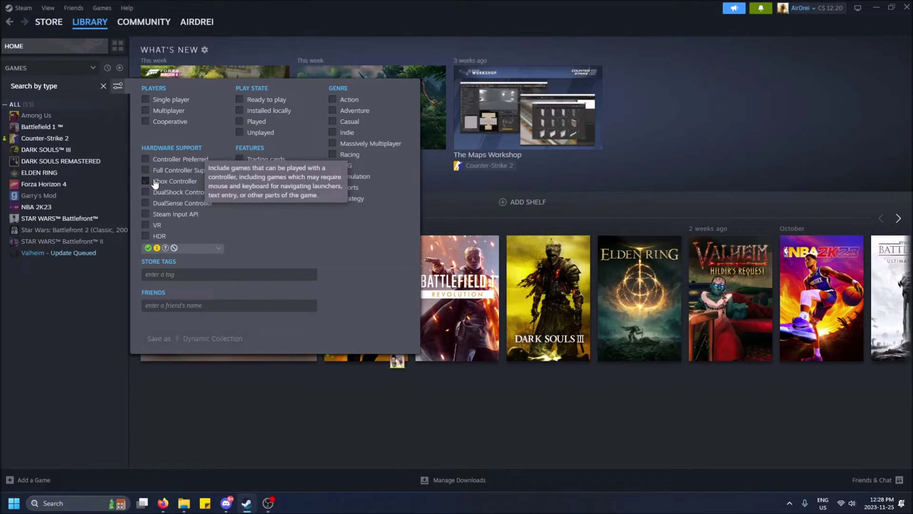
left_click(151, 193)
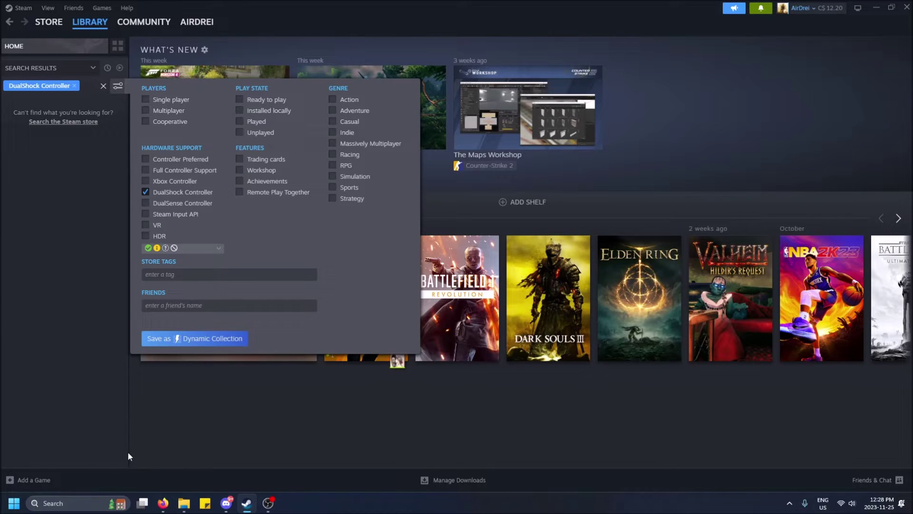
mouse_move(146, 193)
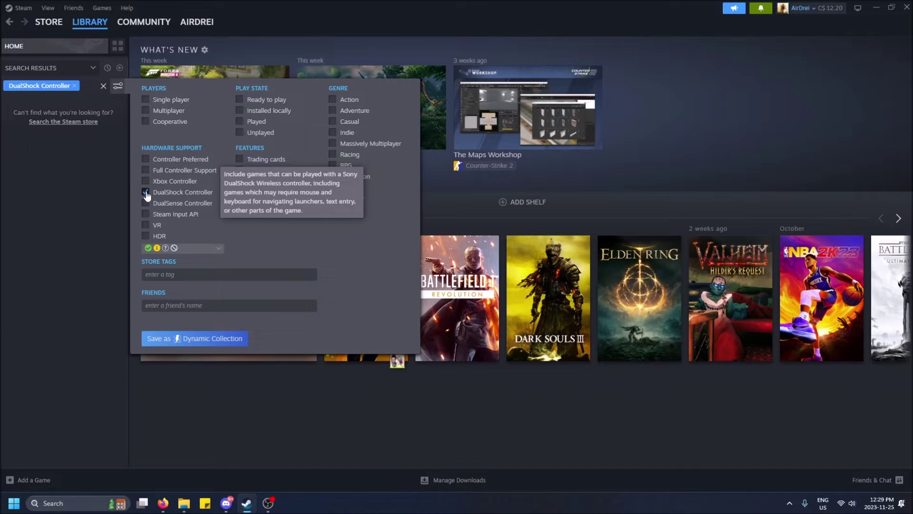
left_click(147, 193)
left_click(147, 204)
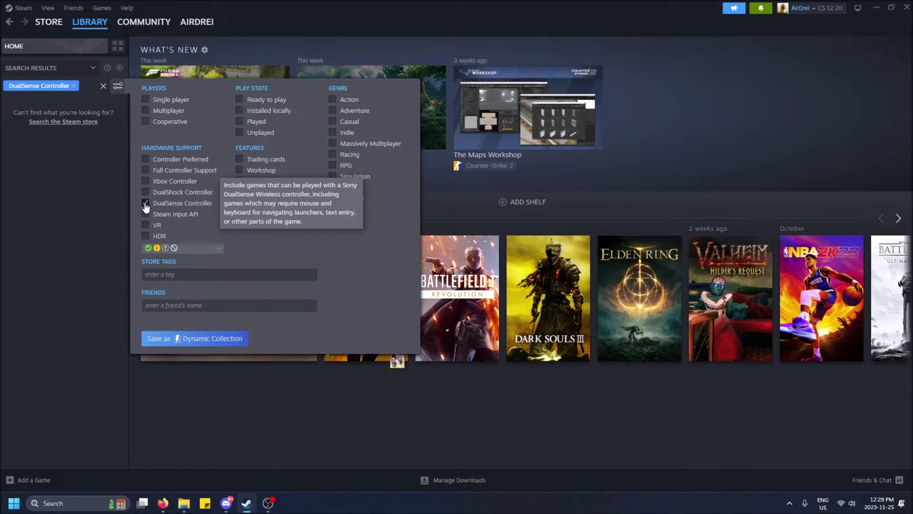
left_click(146, 204)
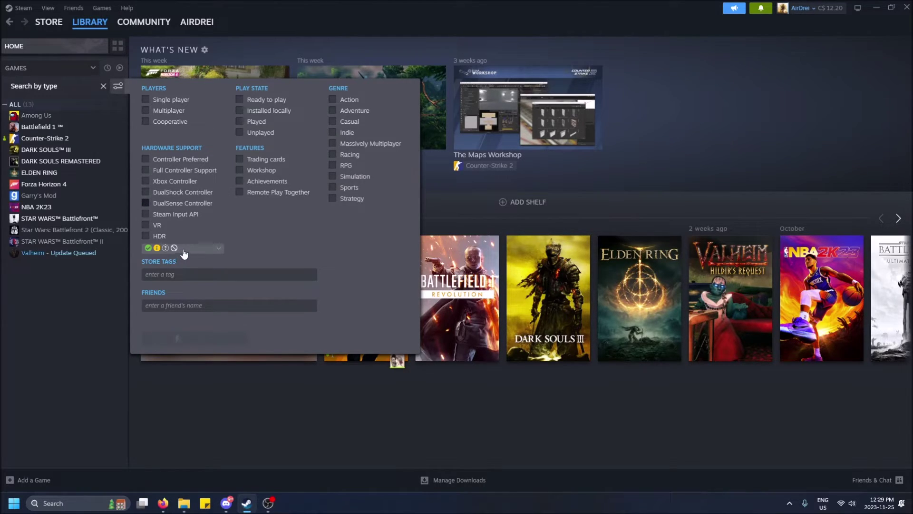
mouse_move(174, 248)
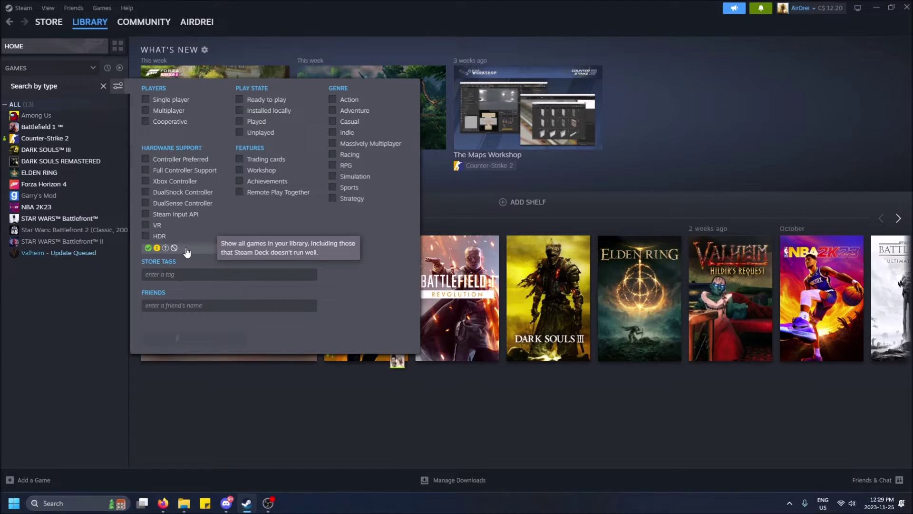
- Set Steam Deck compatibility to Verified Only, narrowing the library to 4 games
left_click(186, 250)
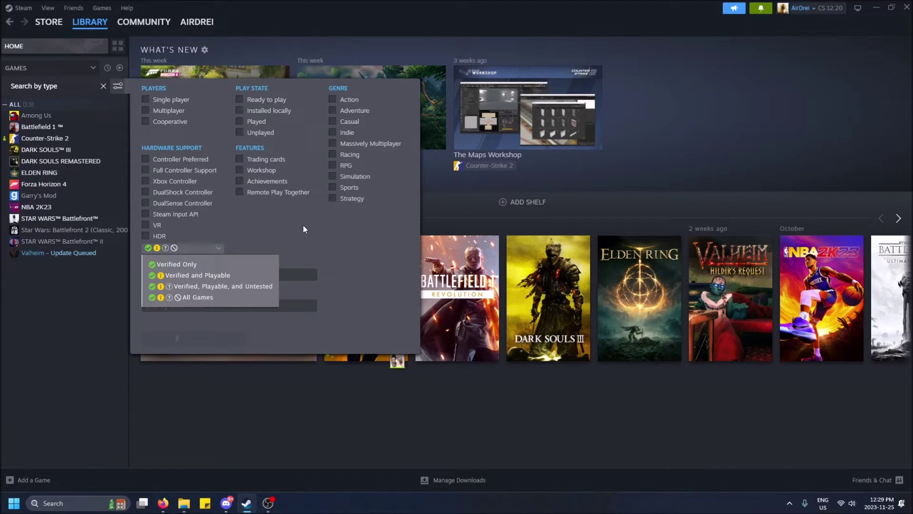
left_click(303, 224)
left_click(184, 247)
left_click(180, 264)
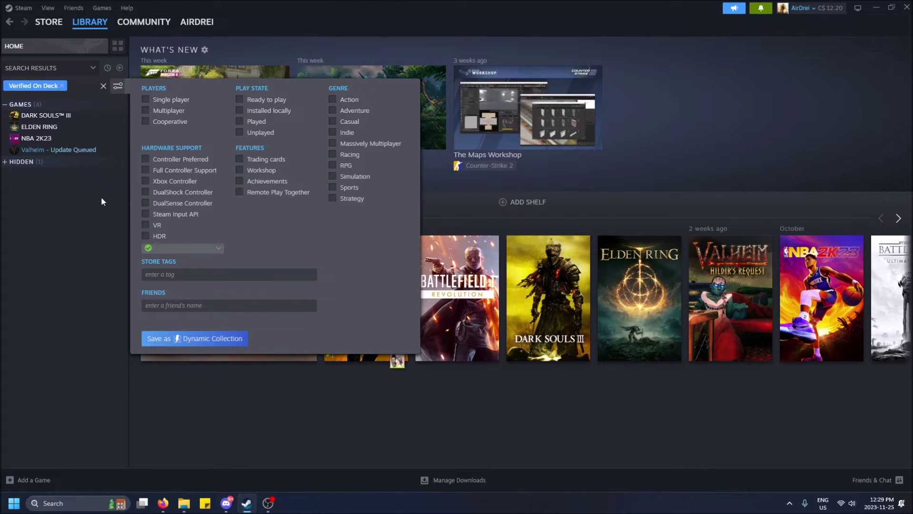
left_click(190, 247)
left_click(314, 208)
mouse_move(157, 236)
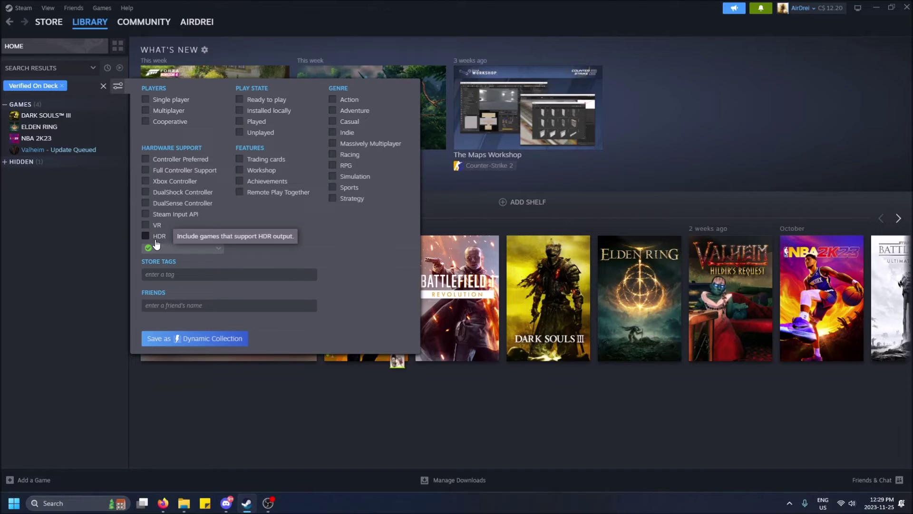
- Remove the Verified On Deck chip from the search field to list all 13 games
left_click(62, 86)
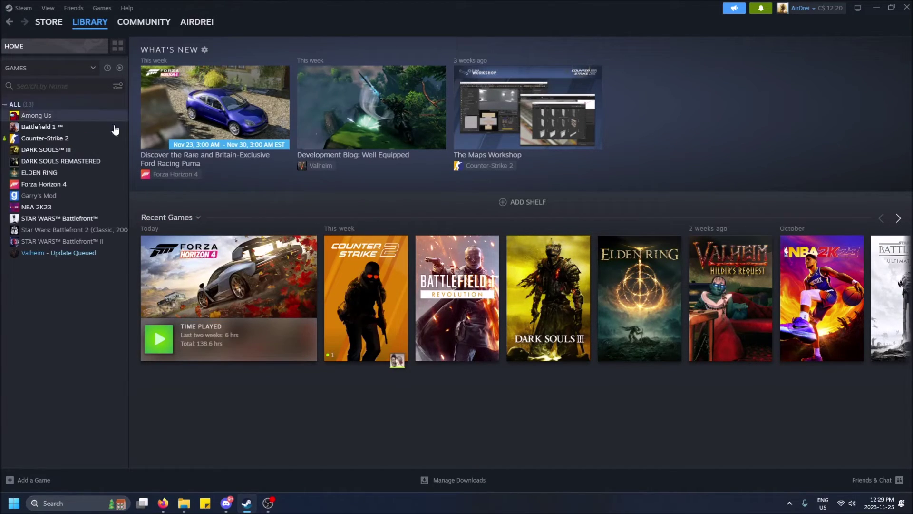